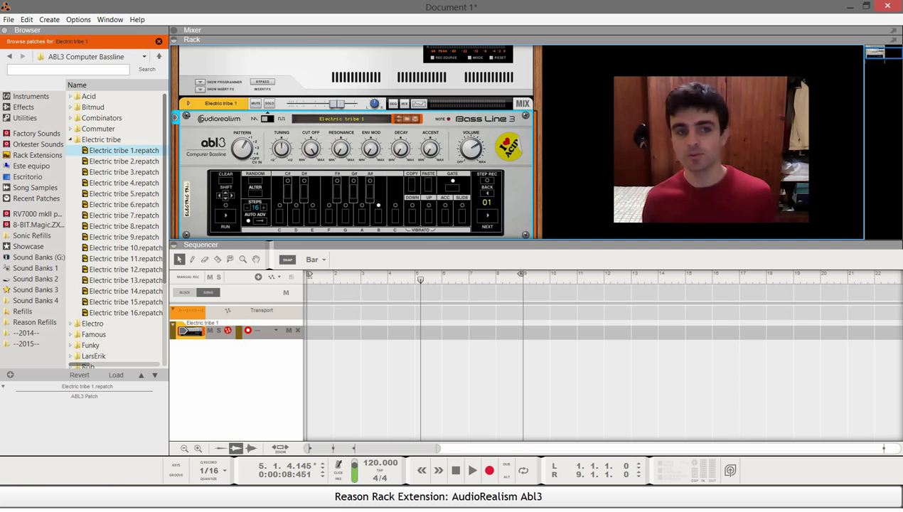
- Show the rack at full height without the sequencer and look at the rear panel of the ABL3 device
key(F7)
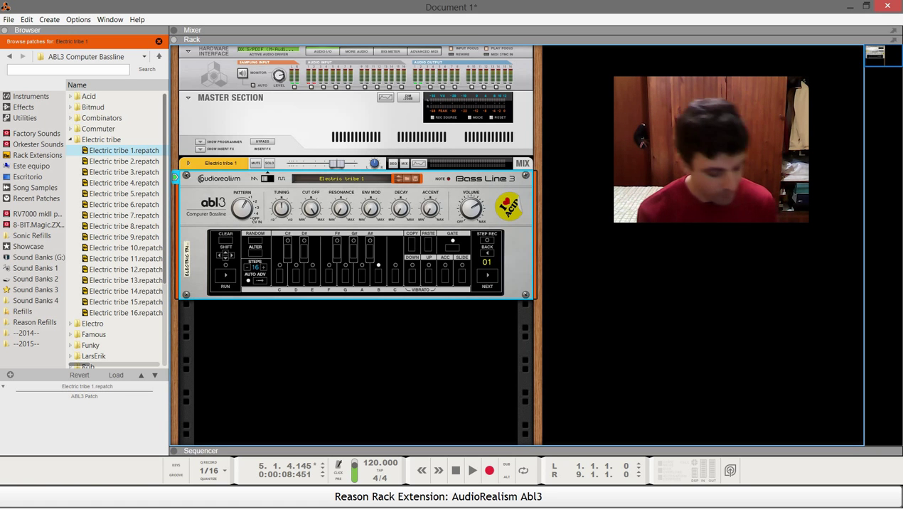
key(Tab)
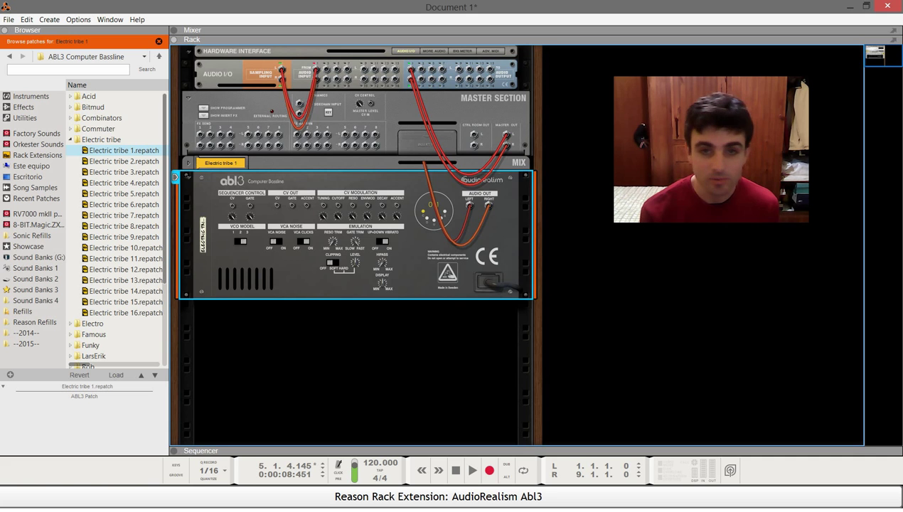
key(Tab)
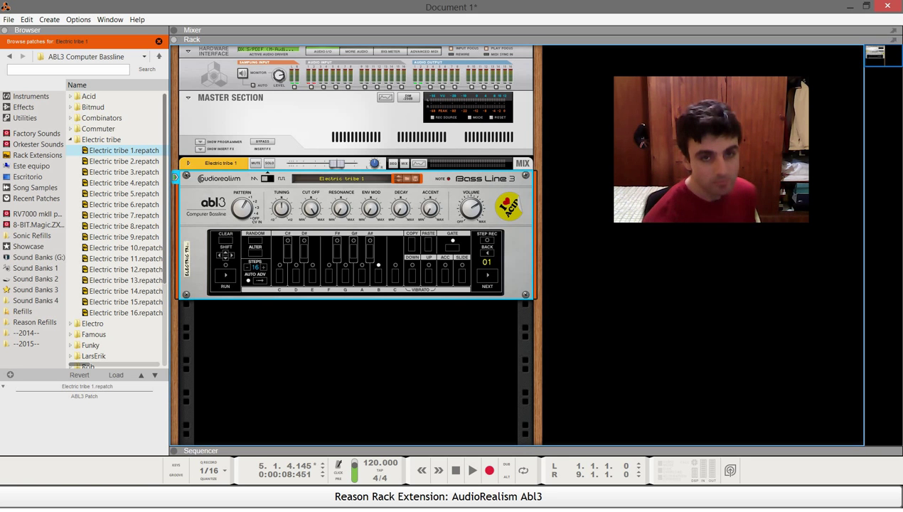
click(189, 53)
click(187, 51)
click(188, 51)
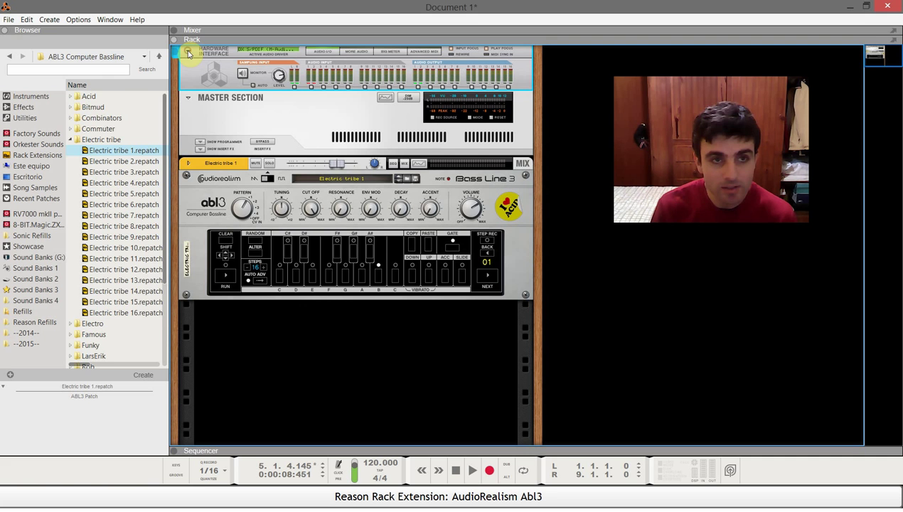
- Add a ReBirth Input Machine from the Utilities devices to the rack below the ABL3
click(29, 118)
scroll(71, 179, down, 3)
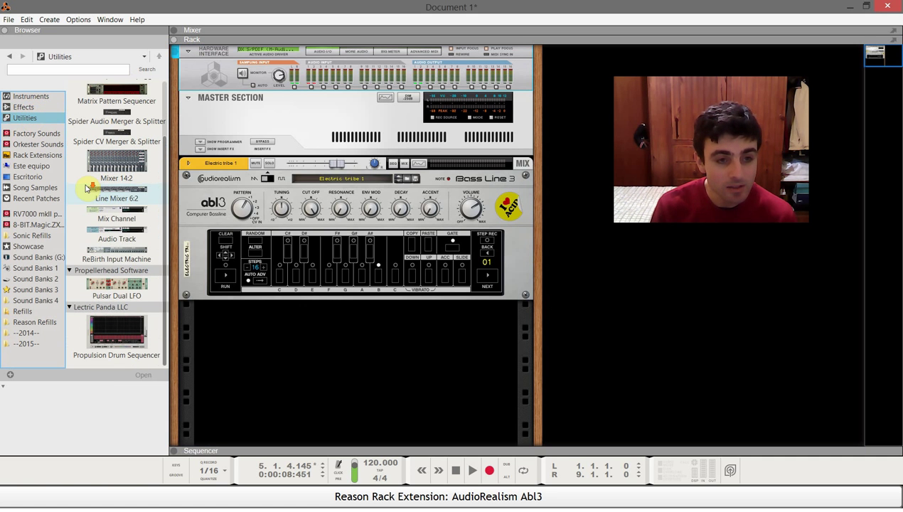
mouse_move(119, 256)
mouse_down()
mouse_move(119, 276)
mouse_move(368, 373)
mouse_up()
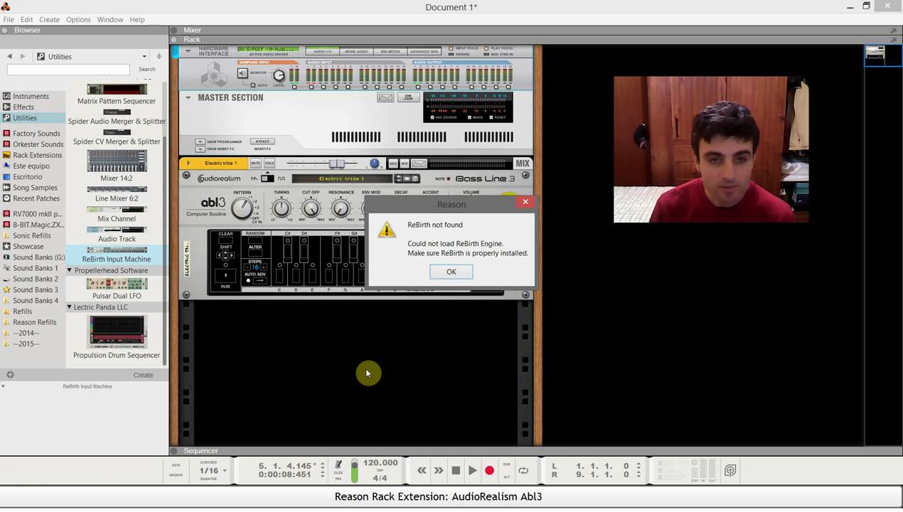
click(443, 273)
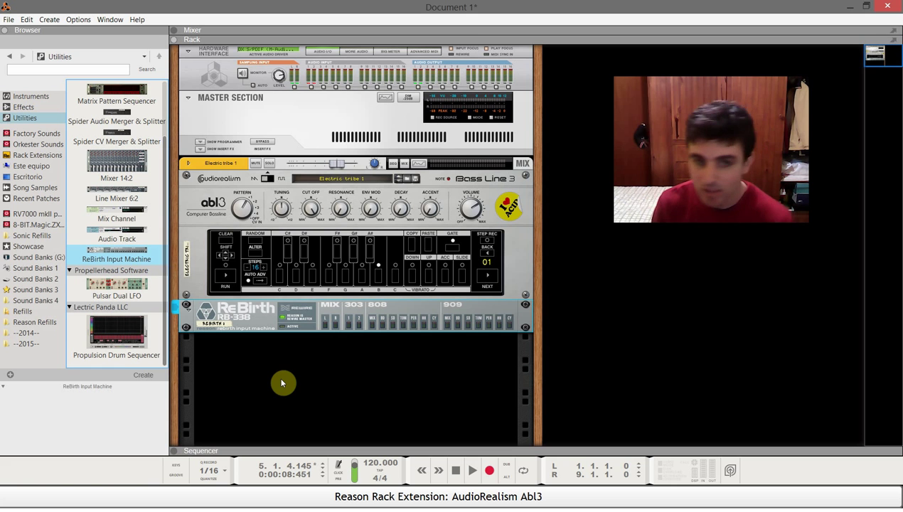
- Inspect the front and rear panels of the ReBirth Input Machine in the rack
click(351, 306)
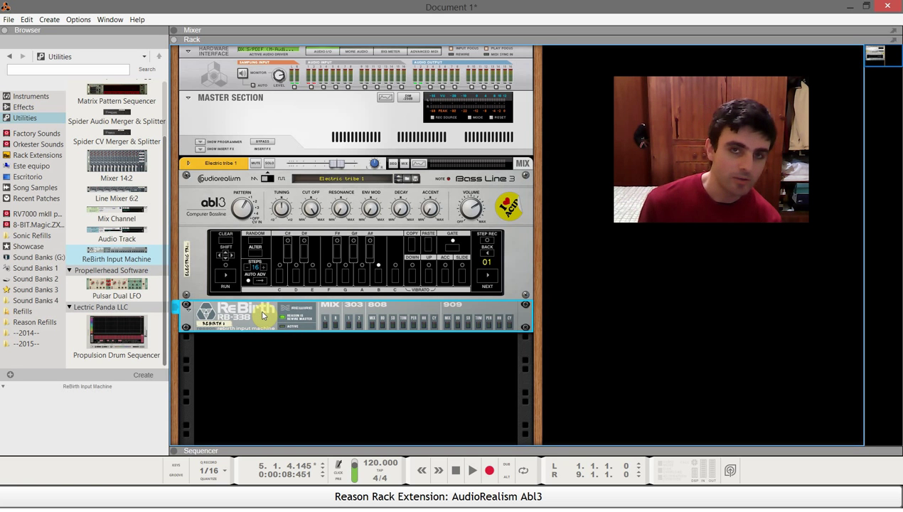
key(Tab)
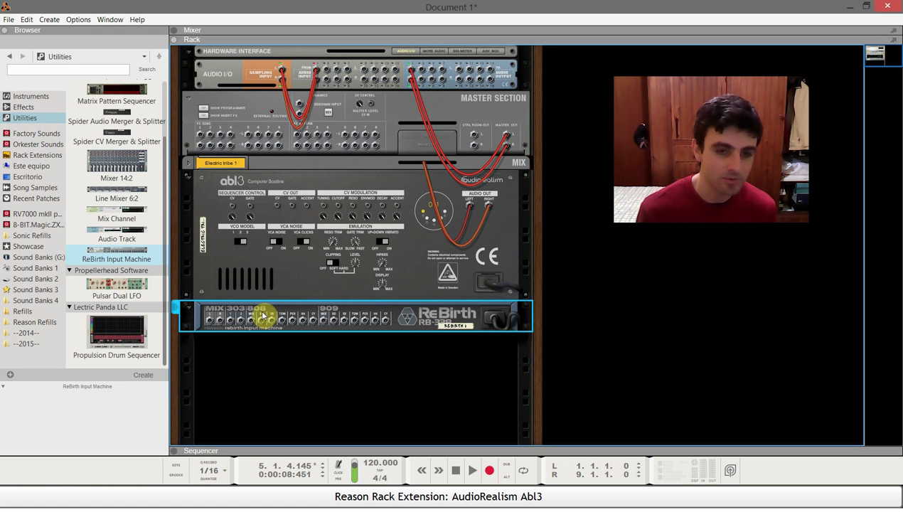
key(Tab)
key(Tab)
key(Tab)
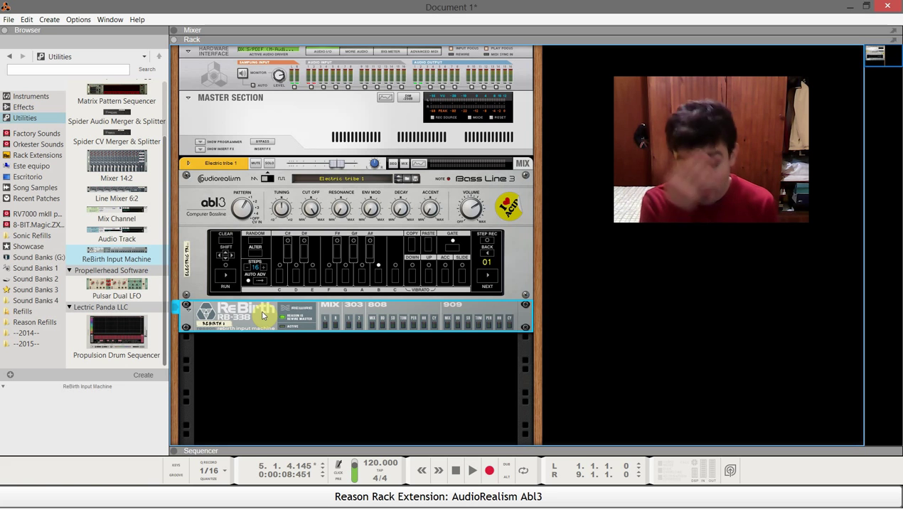
- Delete the ReBirth Input Machine from the rack
key(Delete)
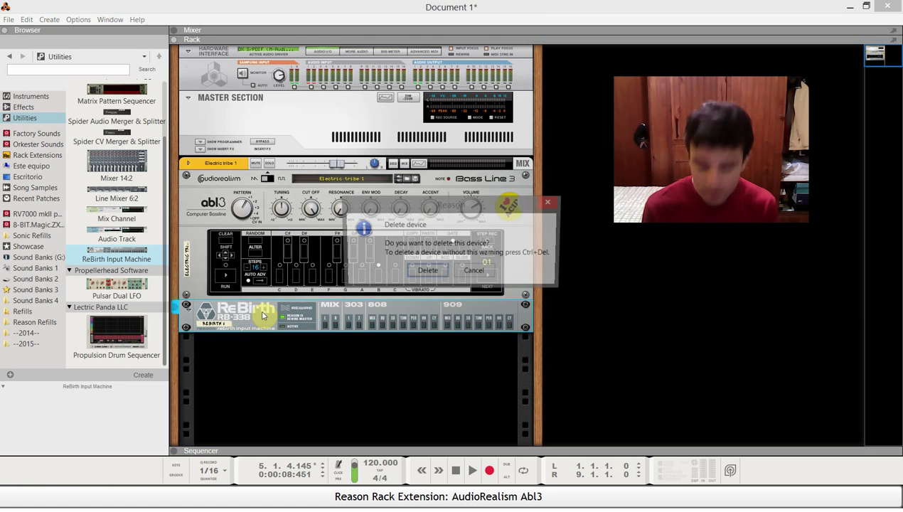
key(Return)
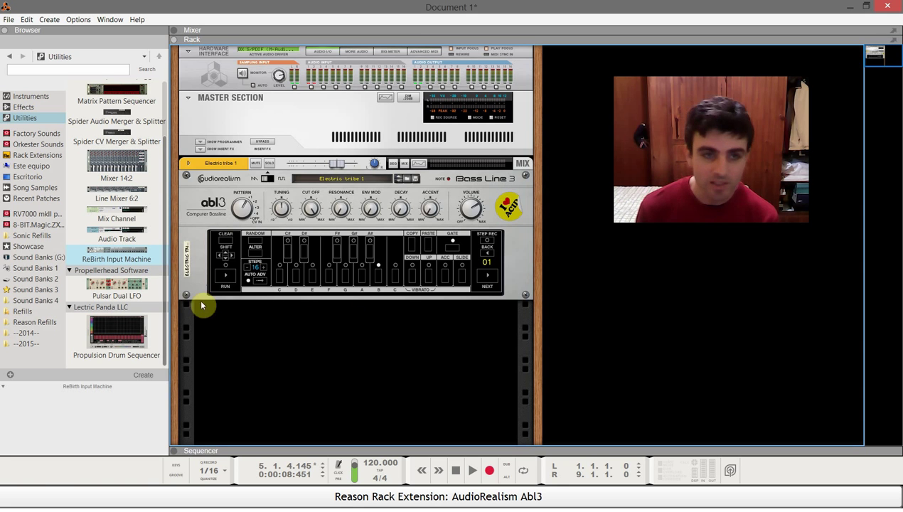
click(213, 166)
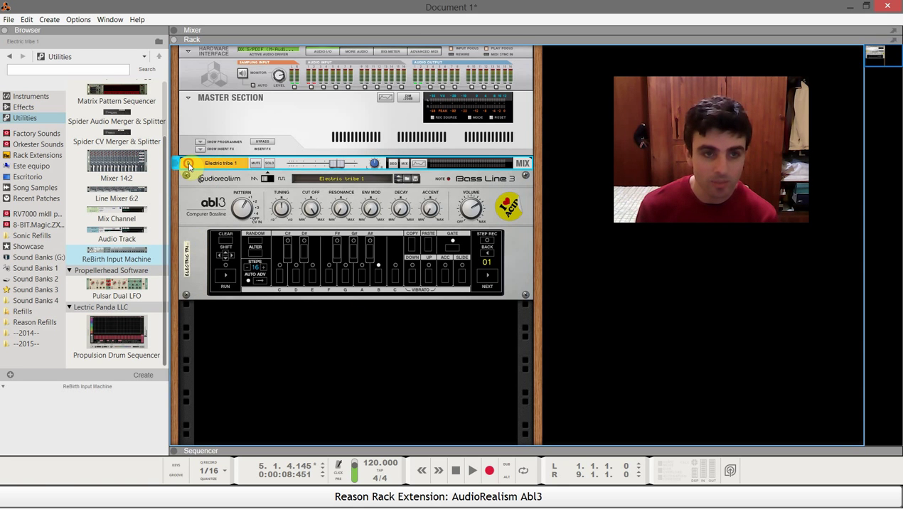
click(238, 374)
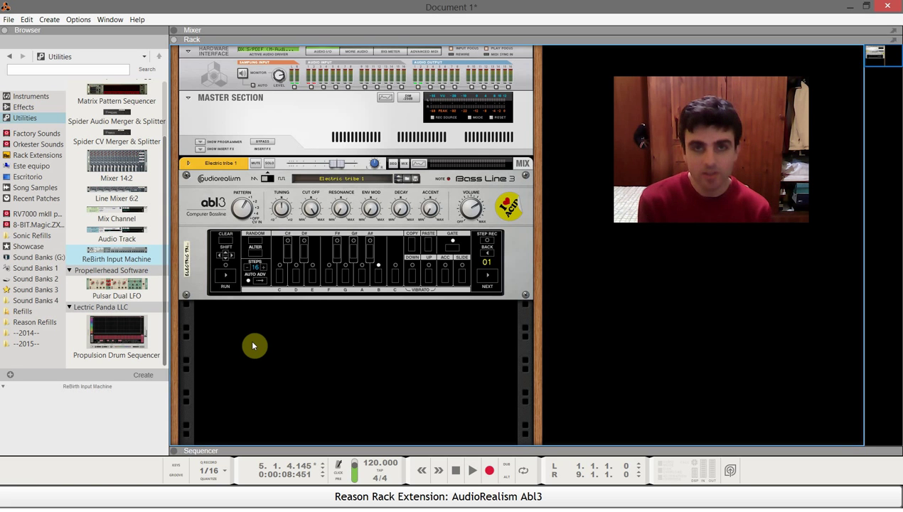
- Play the Electric tribe 1 patch from the song start, turning its envelope modulation to 100% and switching the waveform to Saw
key(KP_0)
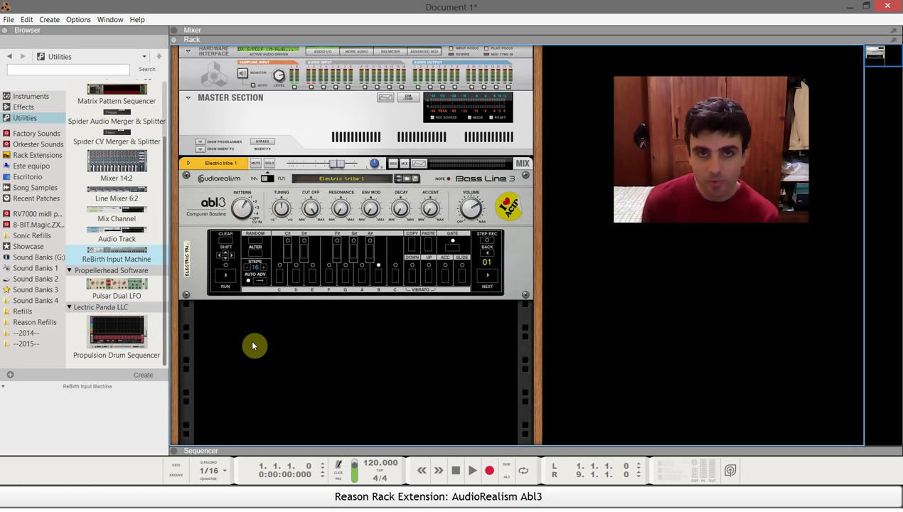
key(space)
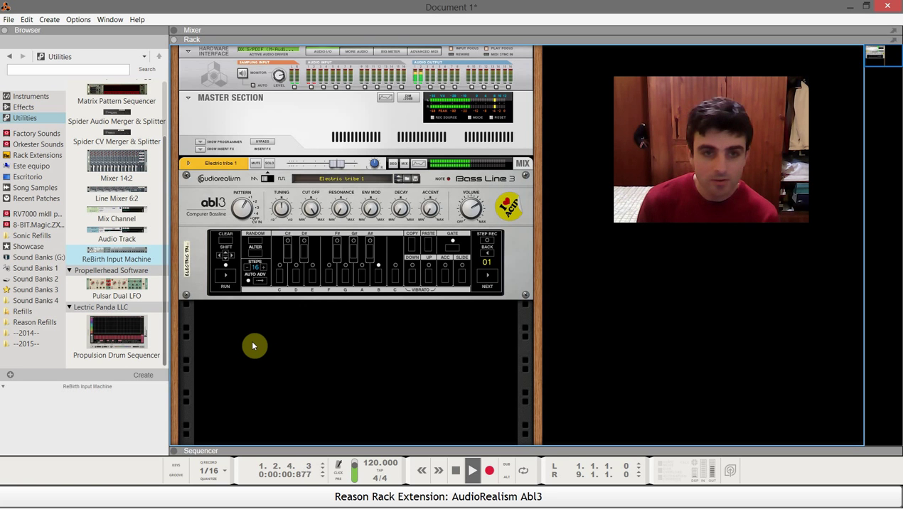
drag(310, 207, 383, 181)
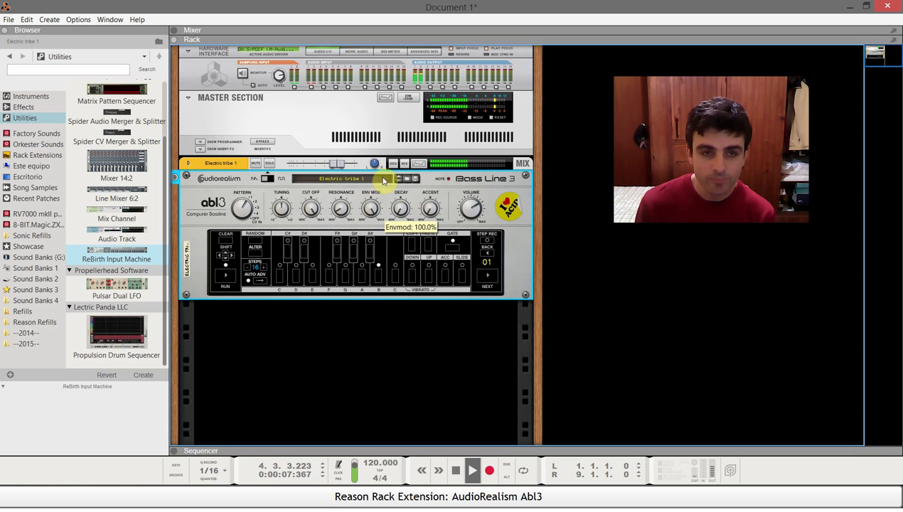
click(268, 179)
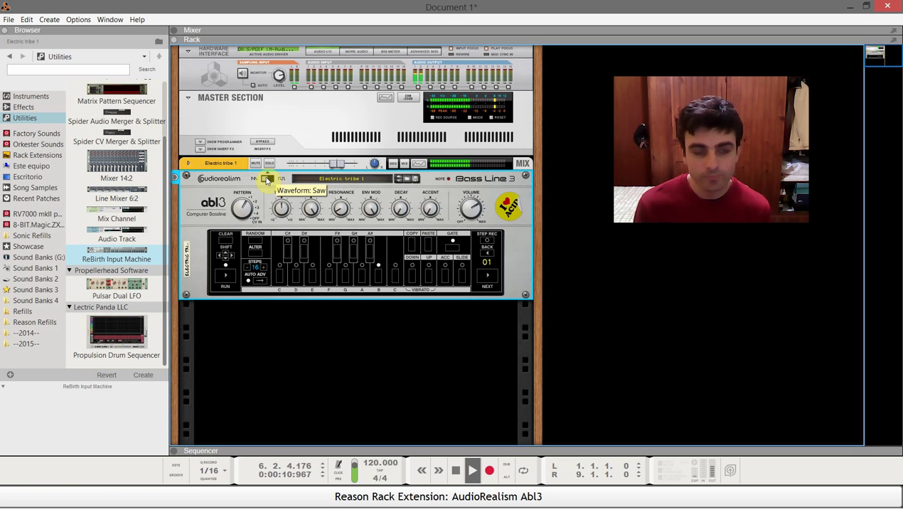
- Load the Electric tribe 2 patch into the ABL3 and play it while trying its knobs
click(415, 178)
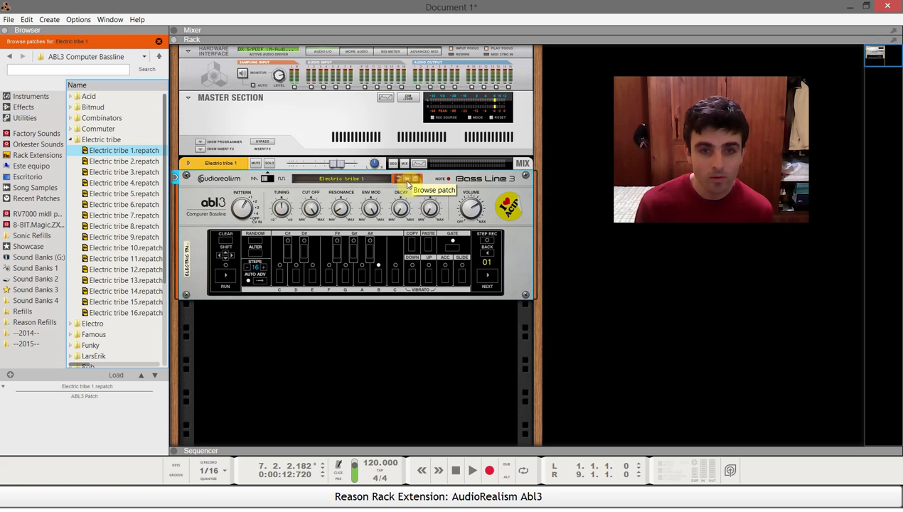
click(125, 161)
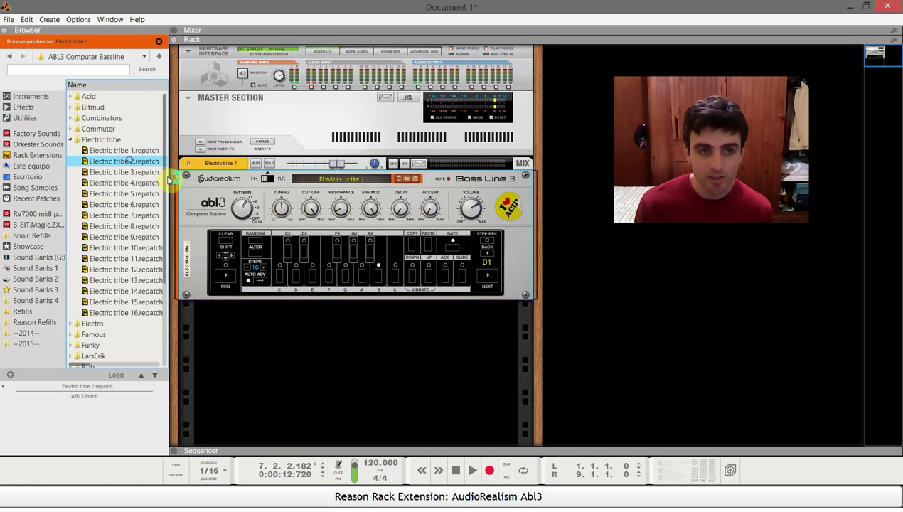
key(space)
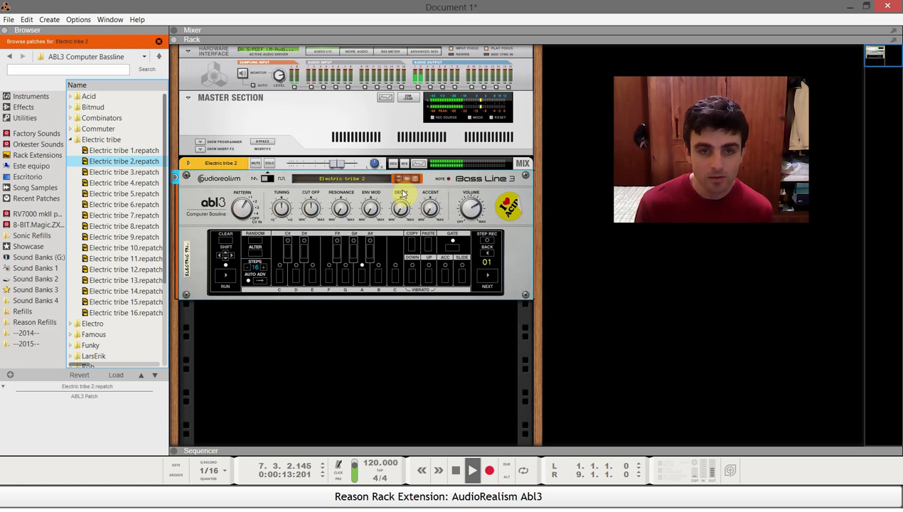
click(307, 212)
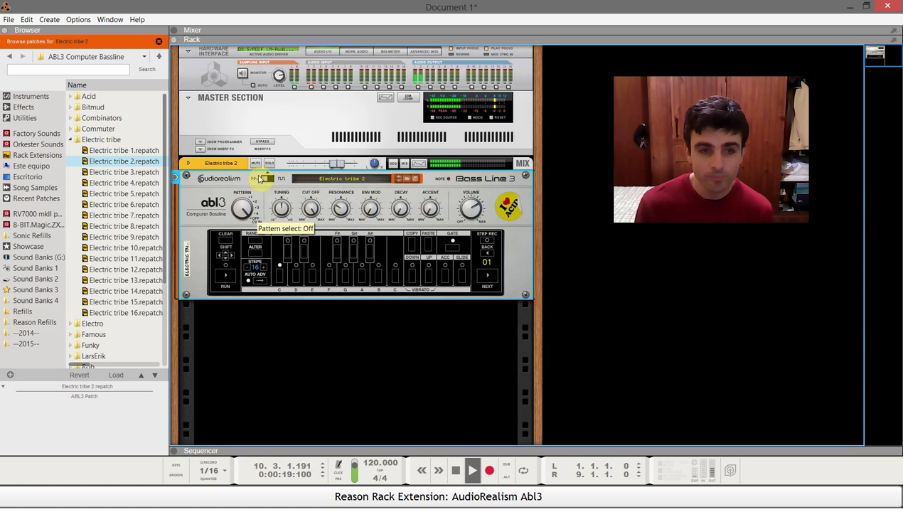
click(293, 320)
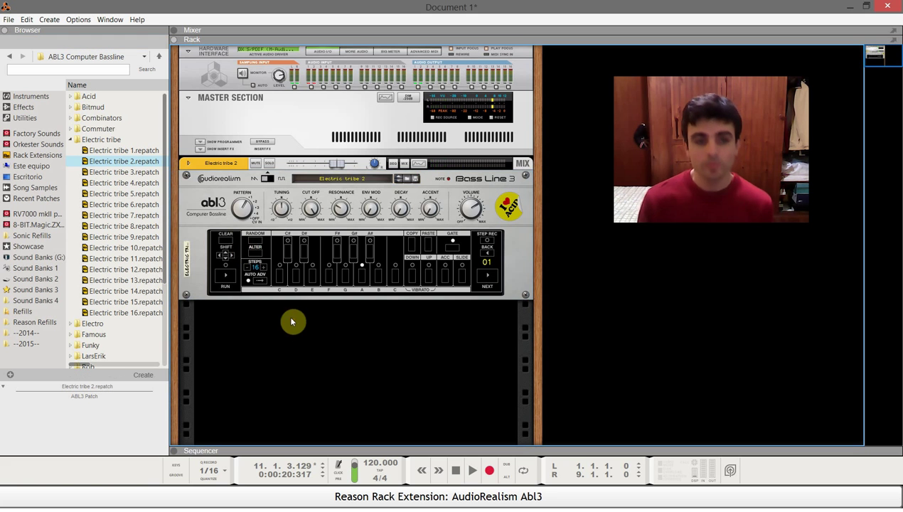
- Try the ABL3 pattern selector at Off and audition the pattern with the device's own sequencer
drag(244, 205, 254, 192)
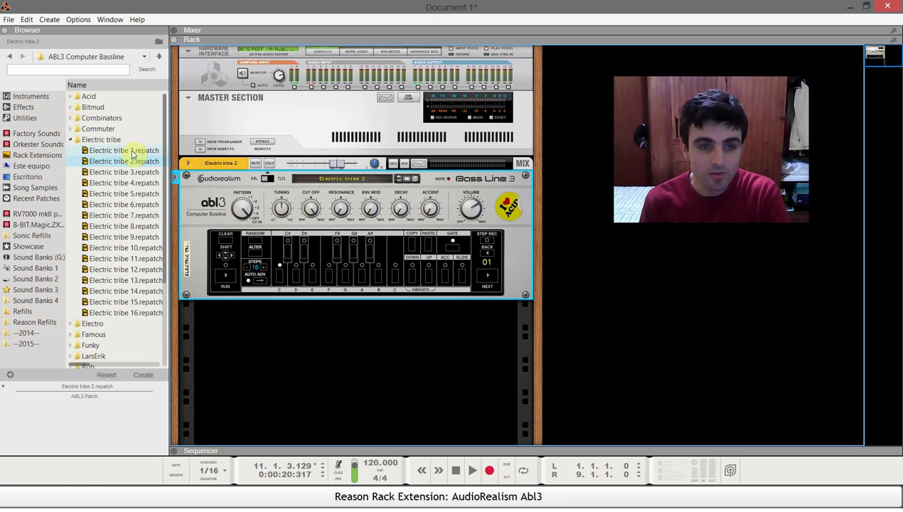
click(229, 276)
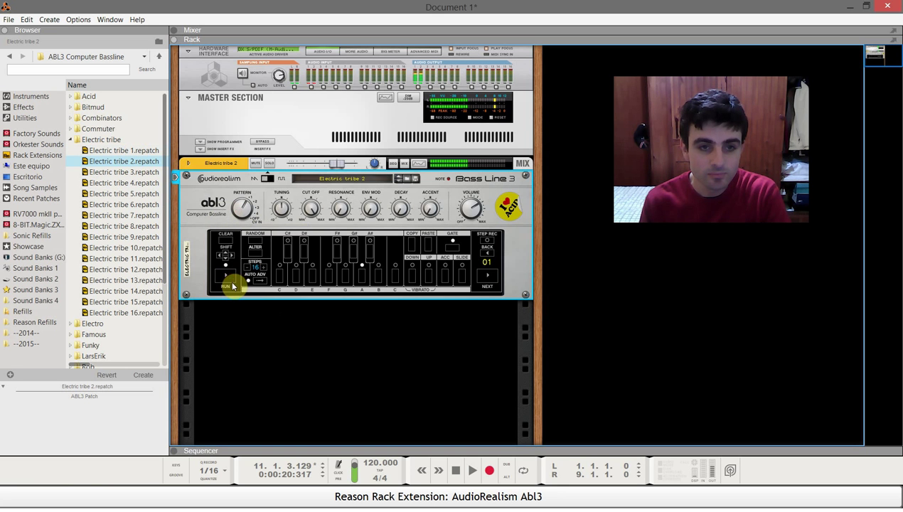
click(231, 276)
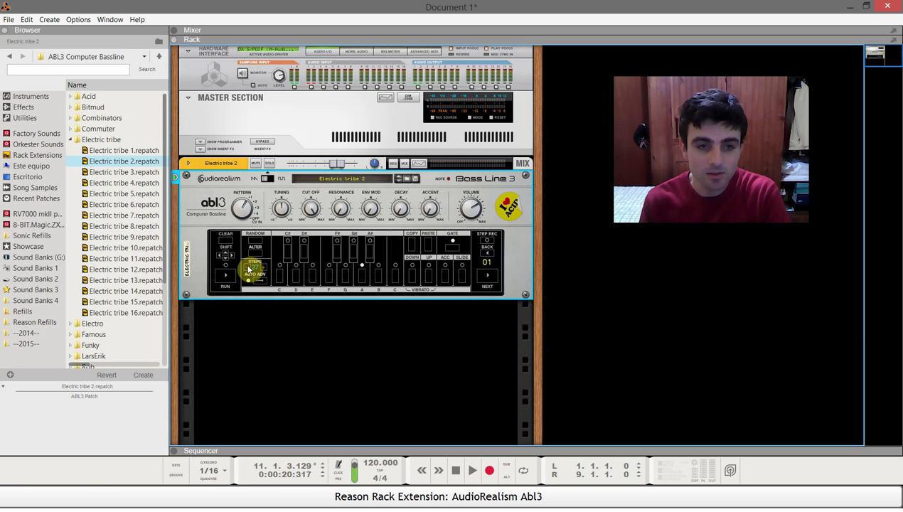
- Try a different step count for the ABL3 pattern, restore it to 16 and run the device's sequencer
click(247, 268)
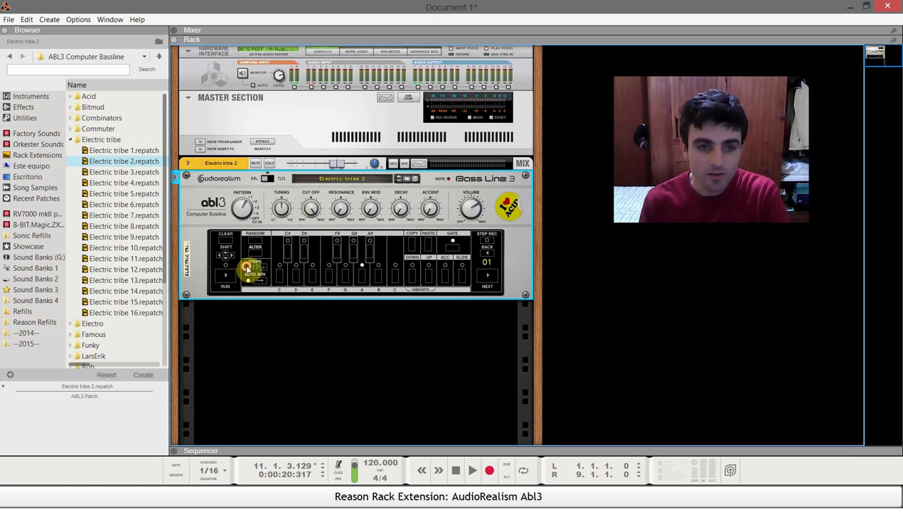
click(263, 266)
click(263, 267)
click(225, 276)
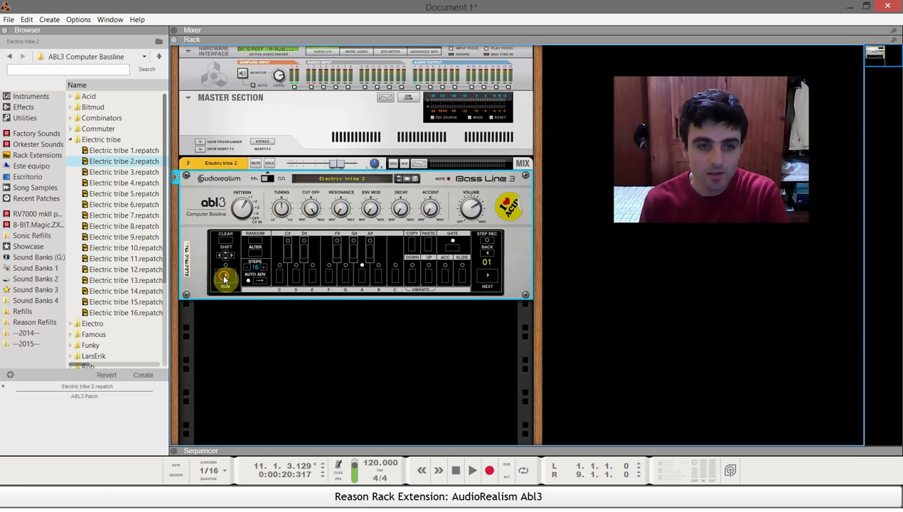
click(225, 276)
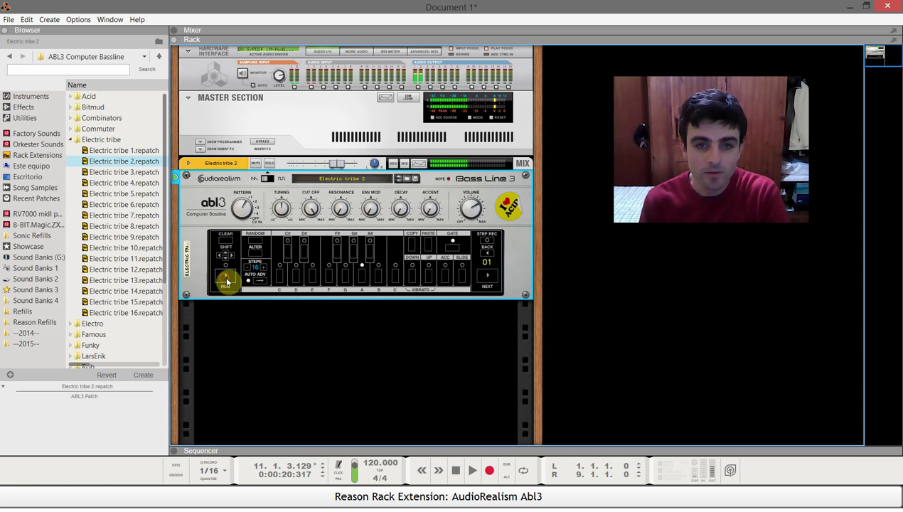
- Advance the ABL3 pattern editor to step 09 and turn on Slide for that step
click(491, 283)
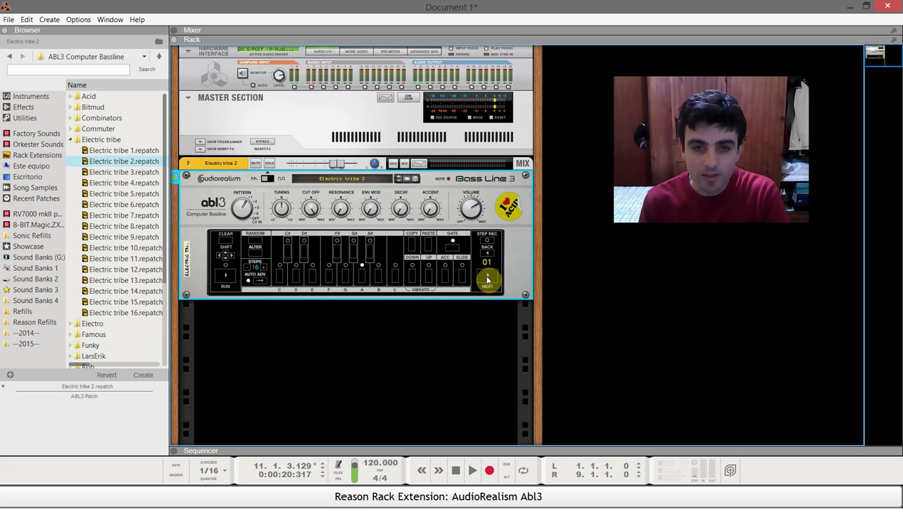
click(487, 279)
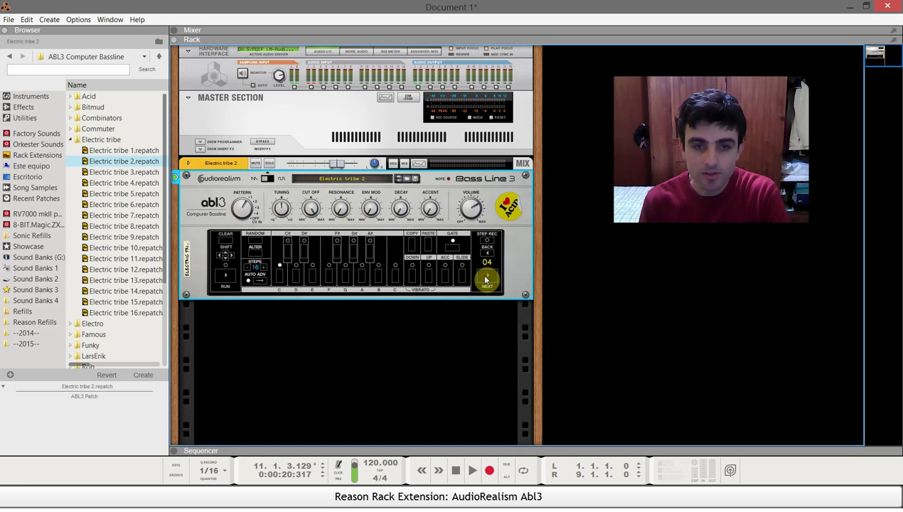
click(488, 280)
click(487, 279)
click(487, 279)
click(488, 280)
click(487, 279)
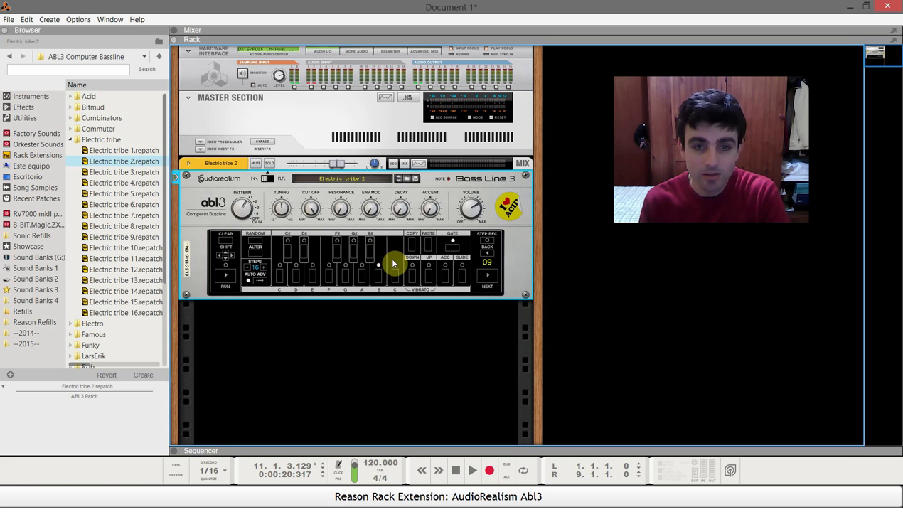
click(429, 273)
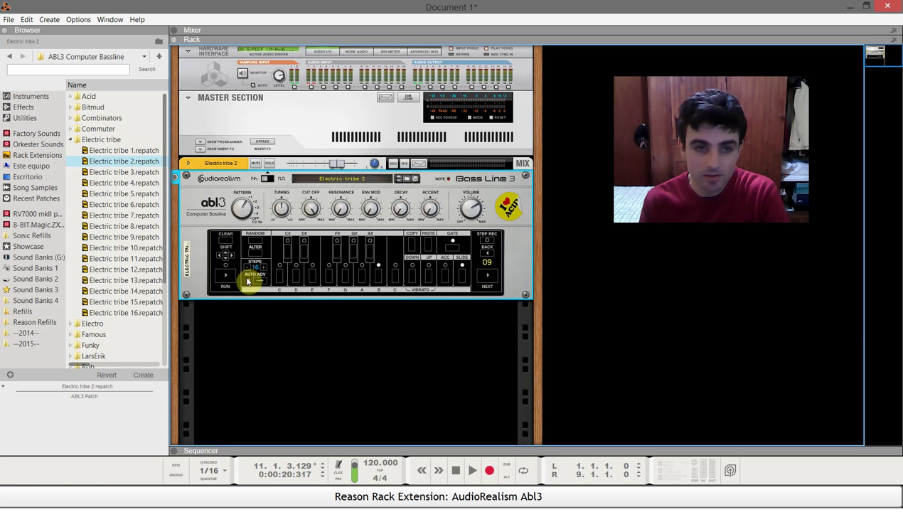
- Run the ABL3 sequencer and turn off the gate on step 09
click(228, 273)
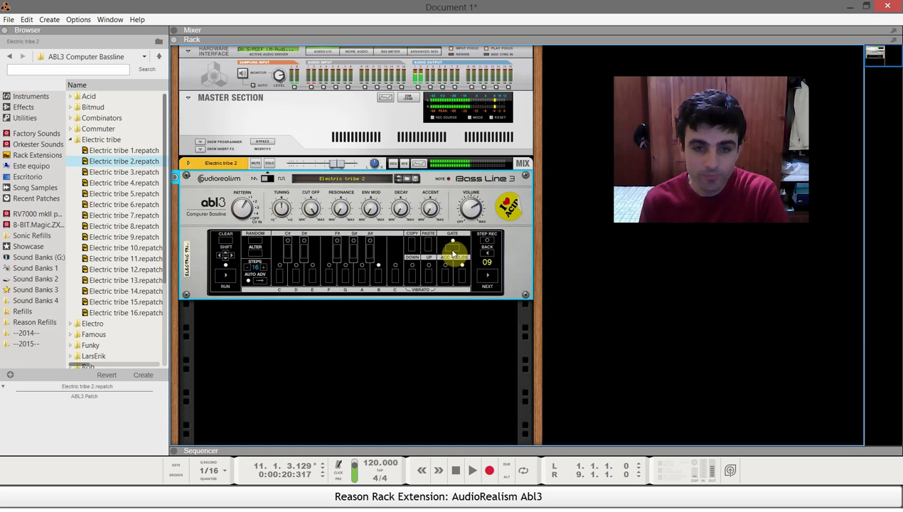
click(452, 247)
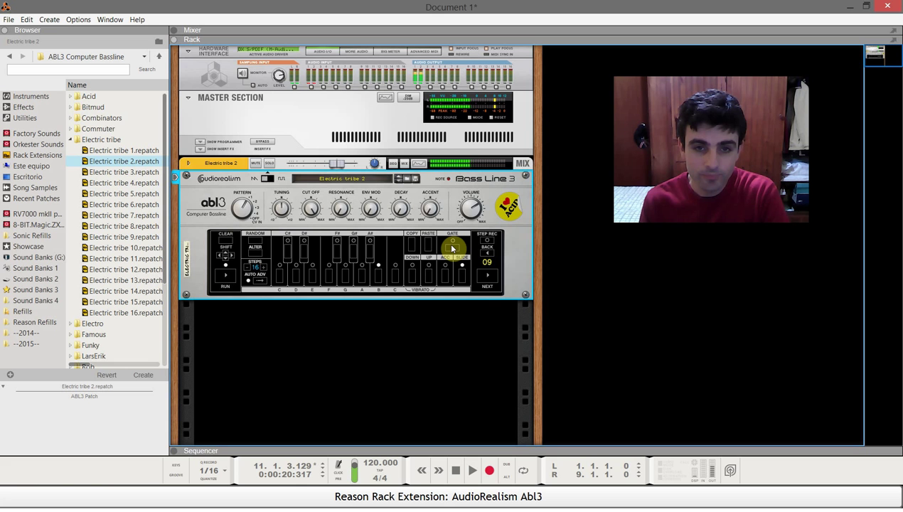
- Turn on Accent and Up for step 09 of the ABL3 pattern and try different Accent knob amounts
click(446, 269)
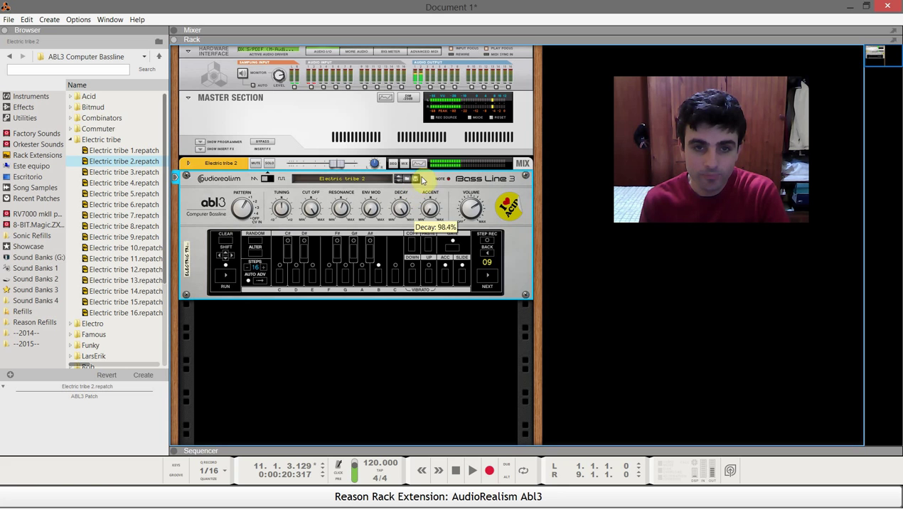
drag(438, 211, 448, 187)
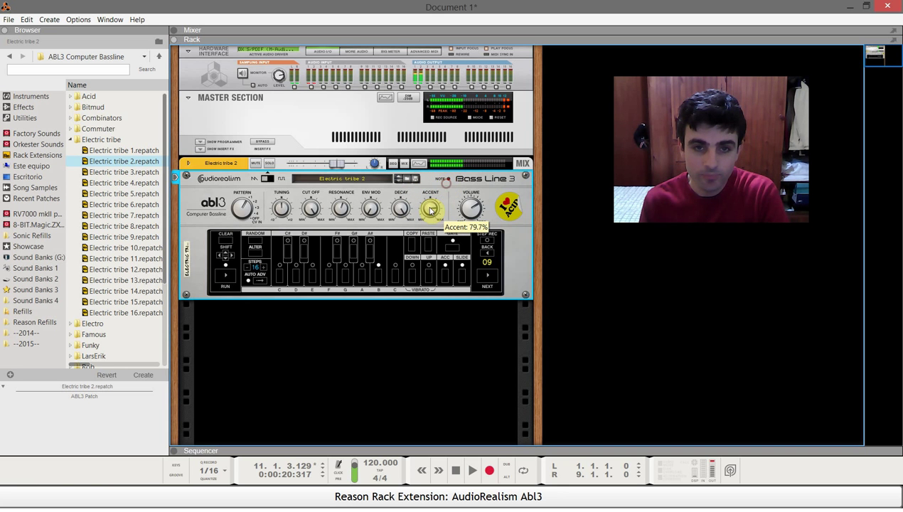
click(447, 273)
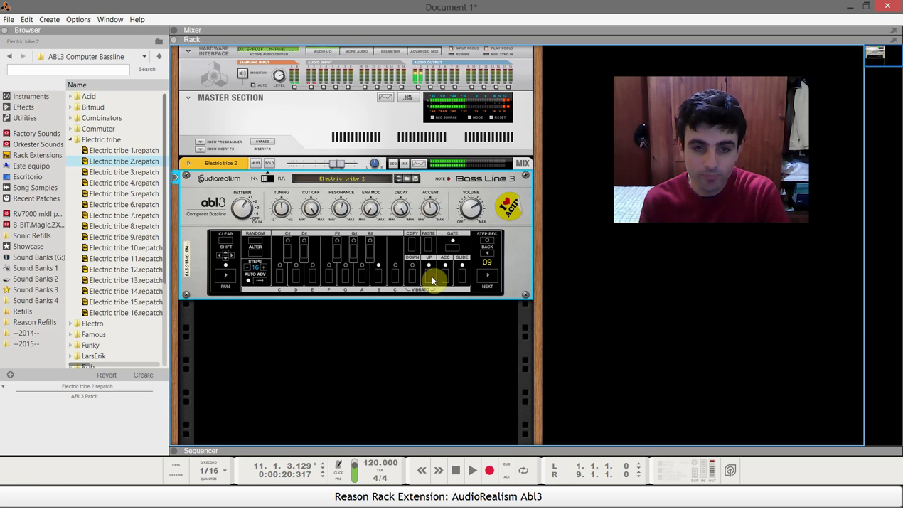
- Audition the Electric tribe 3 patch and the Commuter folder's Acid Moroder patch with the ABL3's own sequencer
click(107, 172)
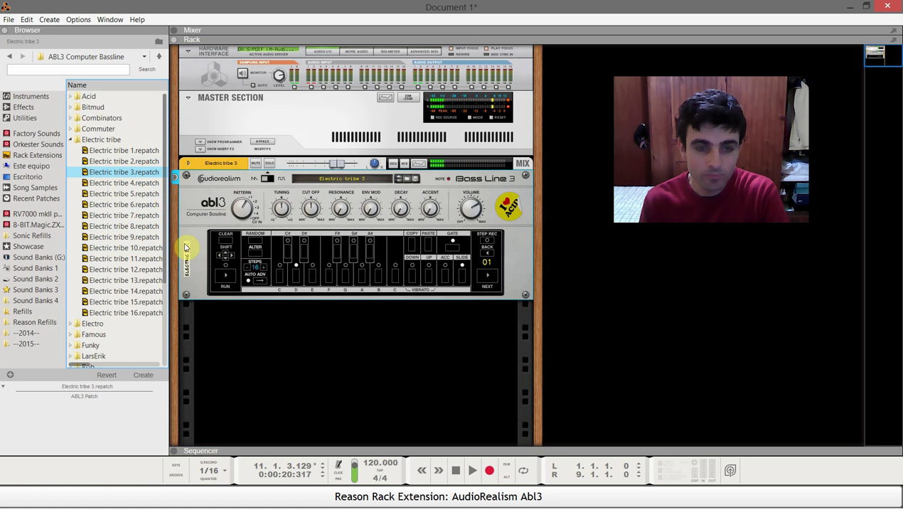
click(215, 297)
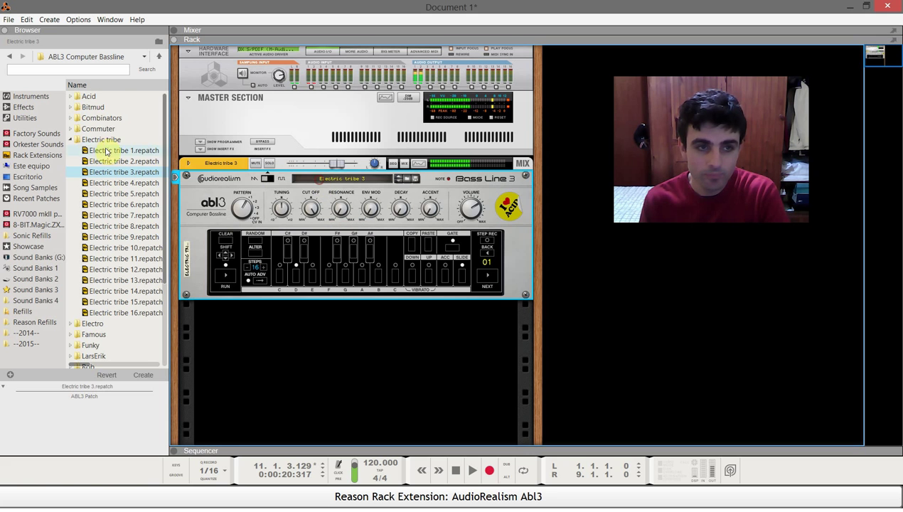
click(70, 139)
click(71, 128)
click(70, 128)
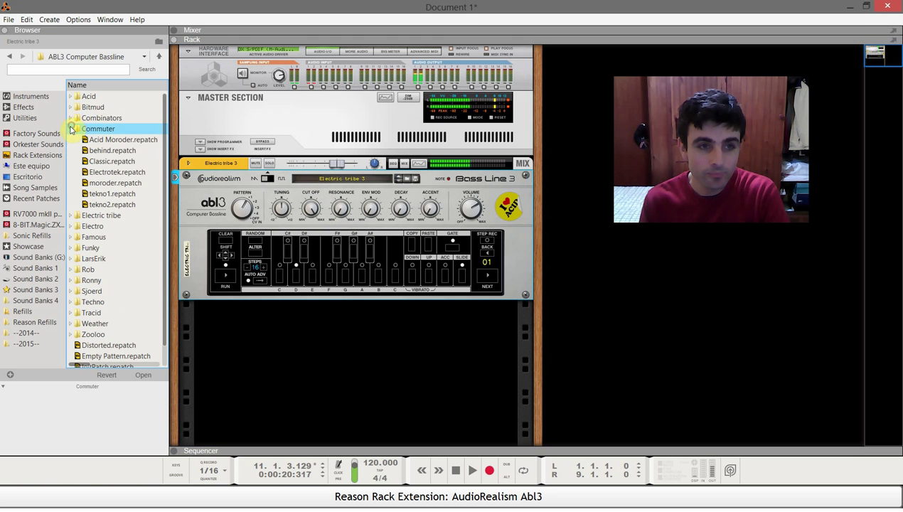
click(102, 141)
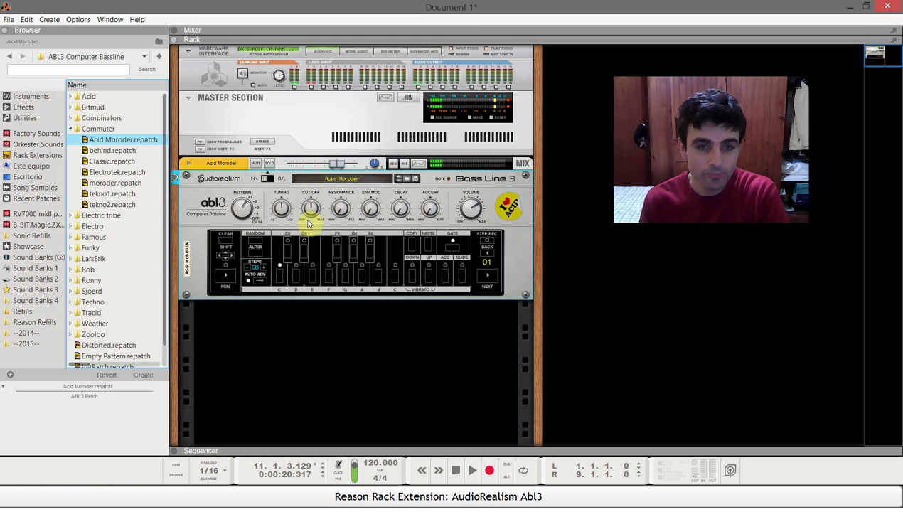
click(233, 273)
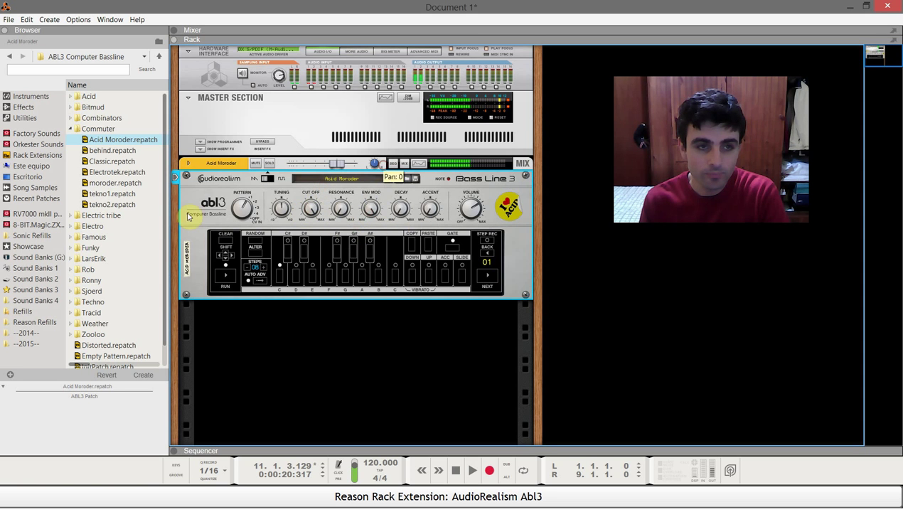
- Load the tekno1 patch from the Commuter folder, run its pattern and tweak the Env Mod, Resonance and Accent knobs
click(113, 197)
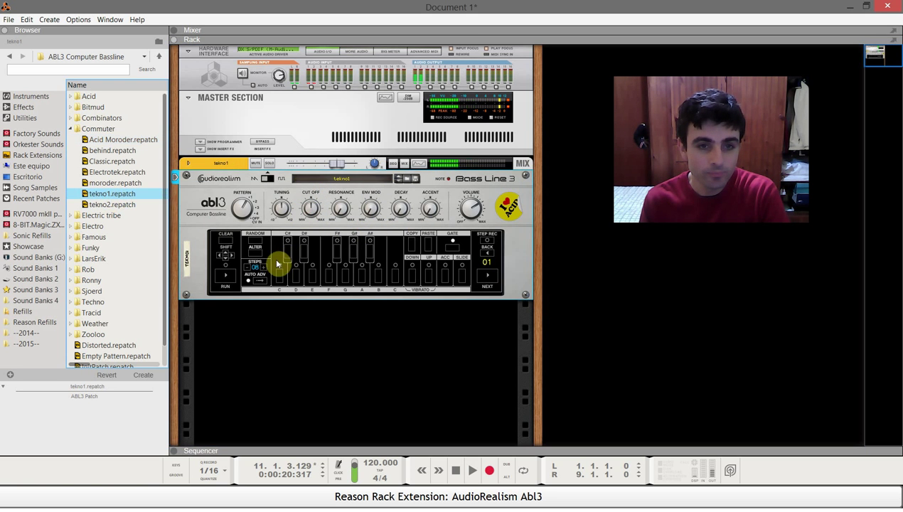
click(224, 274)
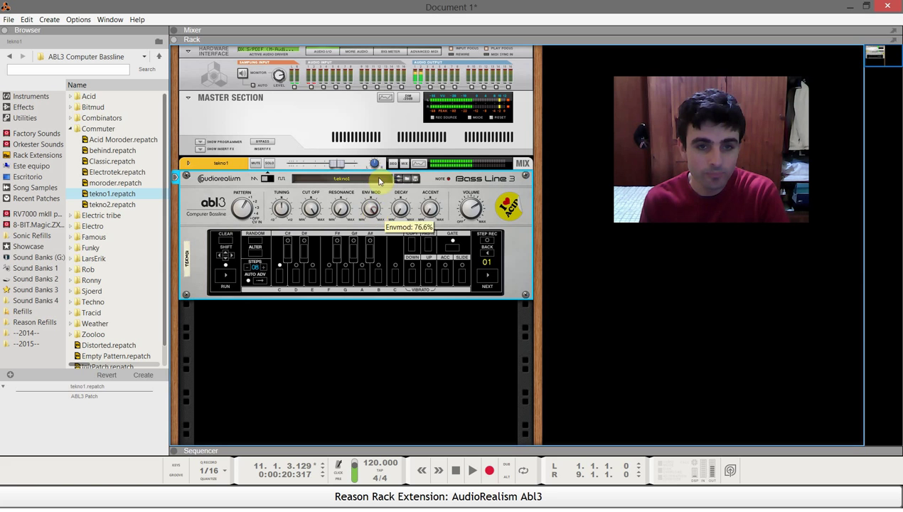
drag(339, 201, 360, 215)
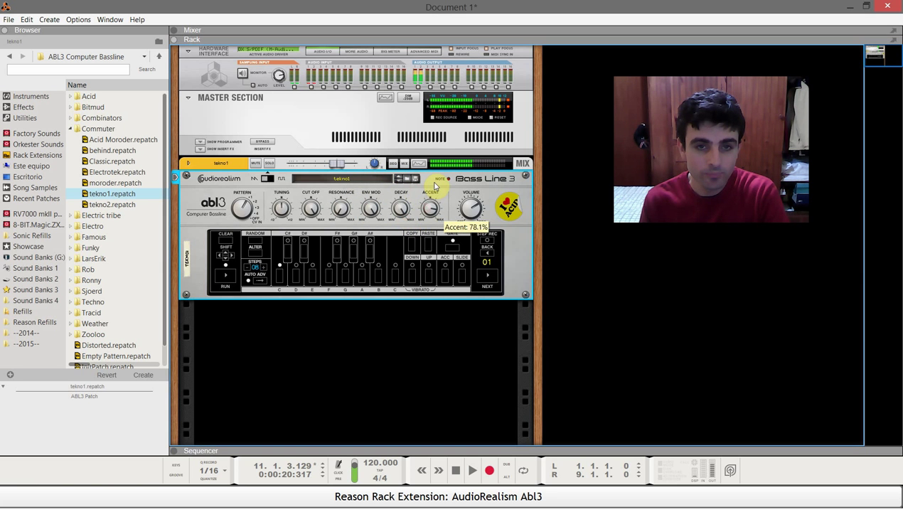
- Play the song transport to hear the tekno1 pattern, and stop playback
click(233, 376)
key(space)
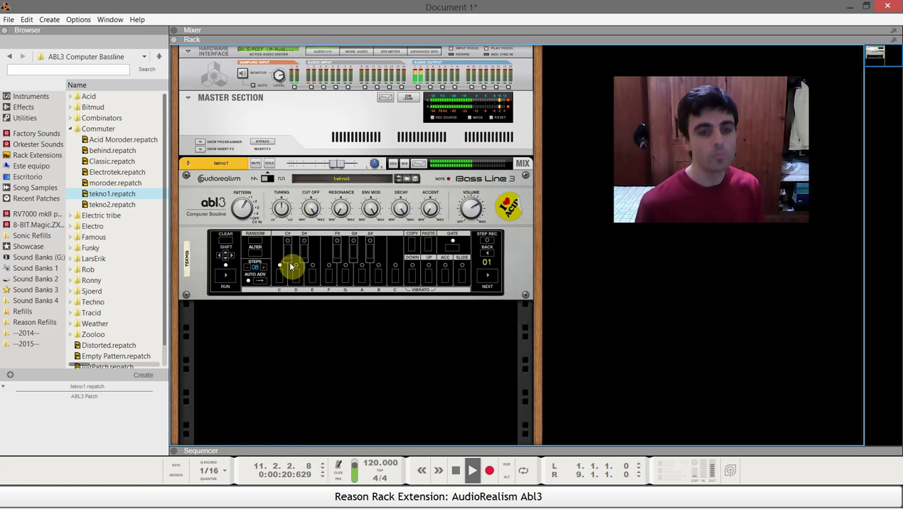
click(266, 179)
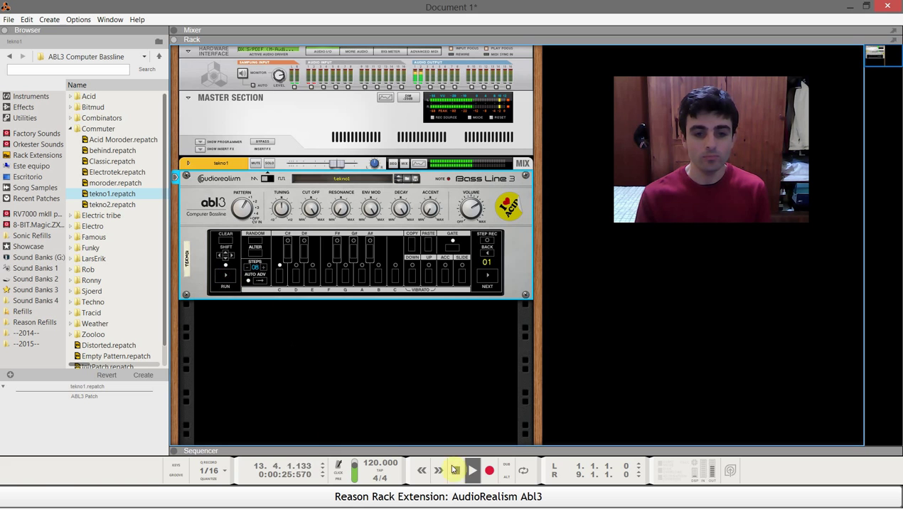
click(455, 470)
- Flip the rack to view the ABL3's rear panel connections and settings, and return to the front
key(Tab)
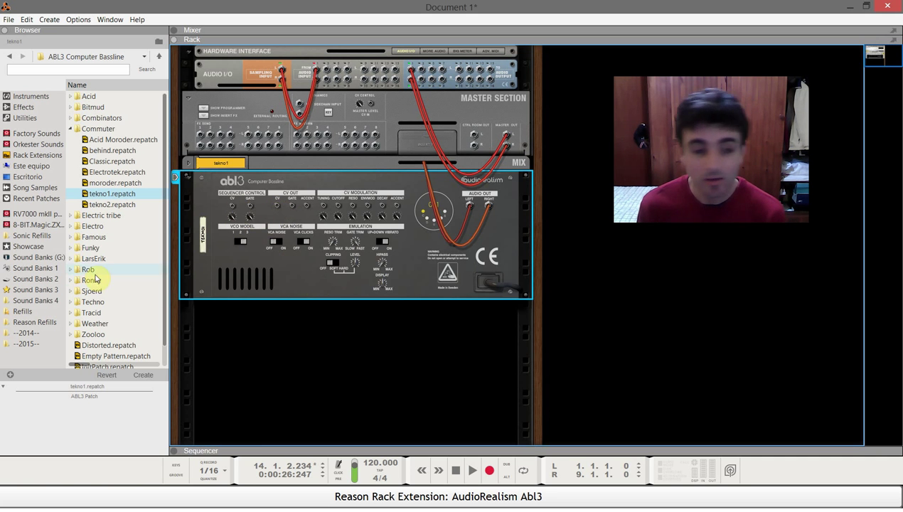
key(Tab)
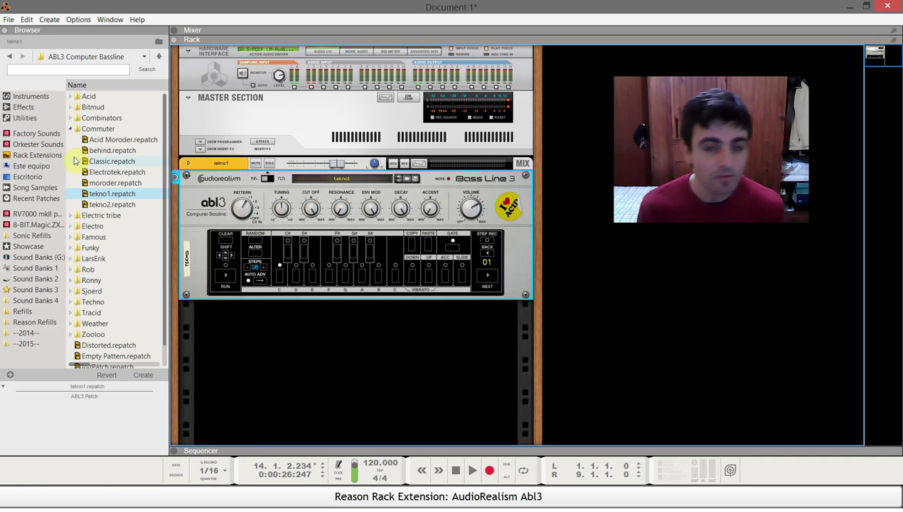
click(71, 130)
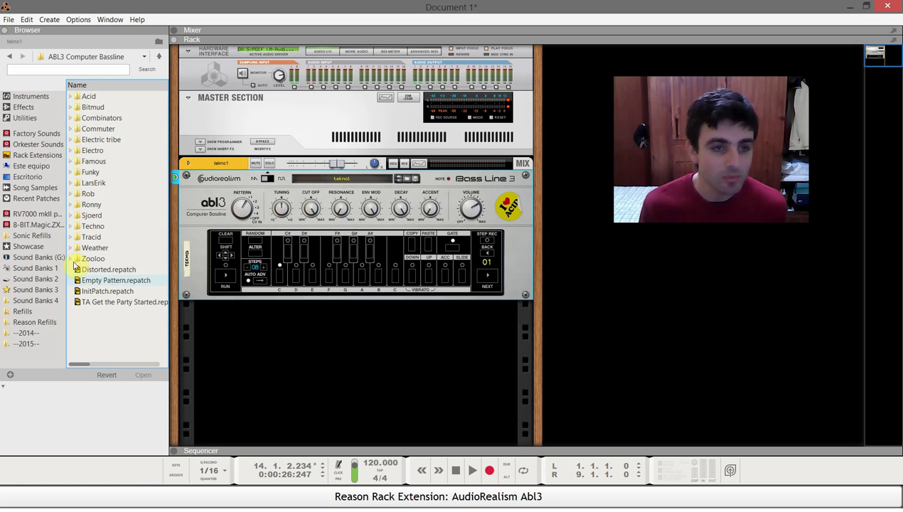
click(71, 96)
click(72, 96)
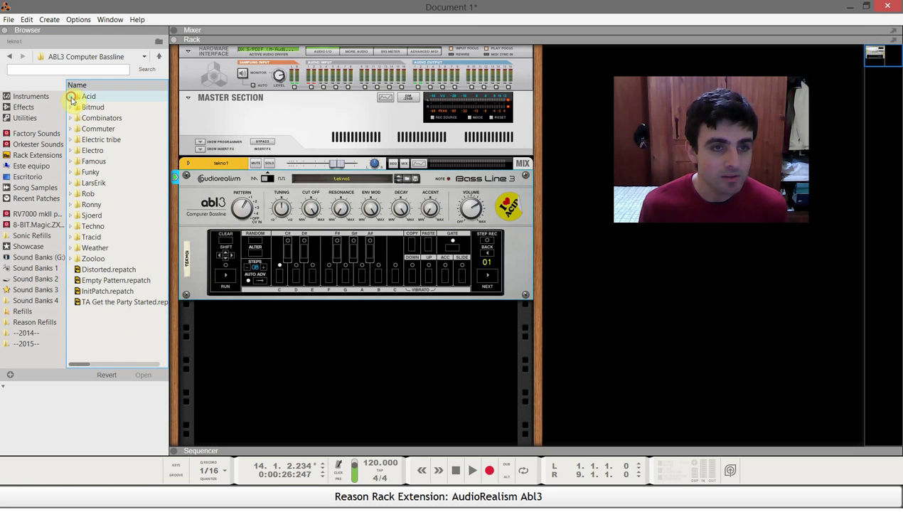
- Add a Matrix Pattern Sequencer from the Utilities devices below the ABL3 in the rack
click(21, 107)
click(24, 117)
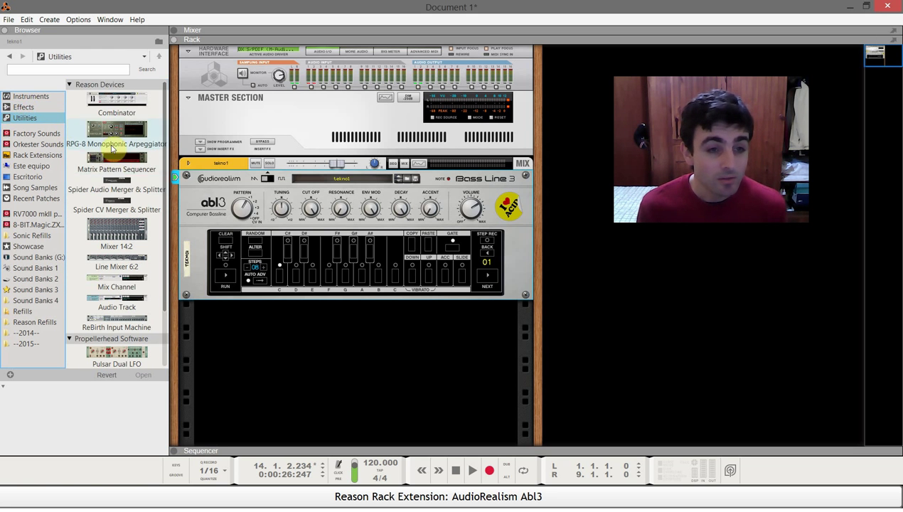
drag(117, 156, 333, 366)
- Set the ABL3 pattern selector to 4 and run the Matrix sequencer
click(237, 342)
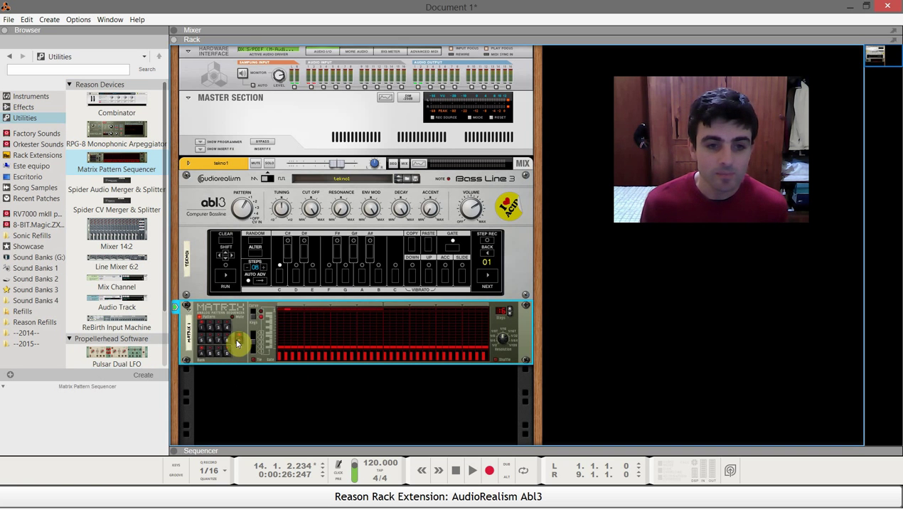
click(242, 209)
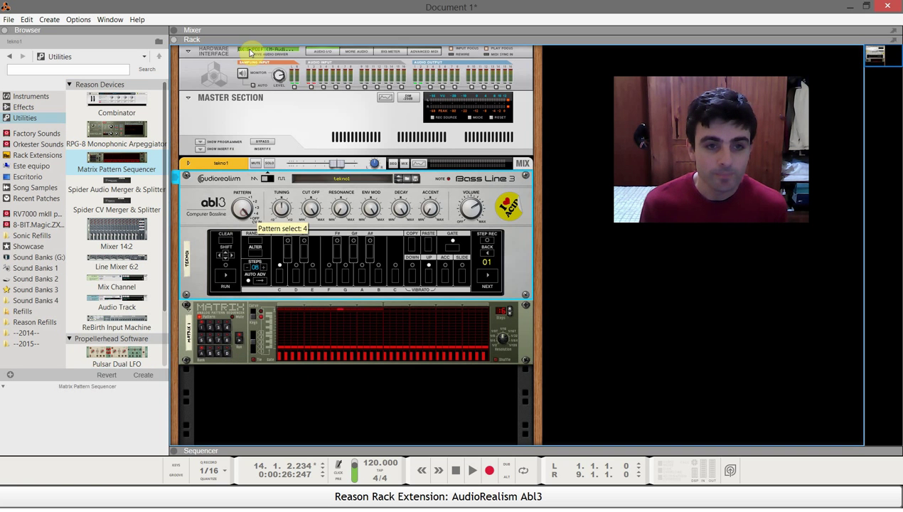
click(239, 345)
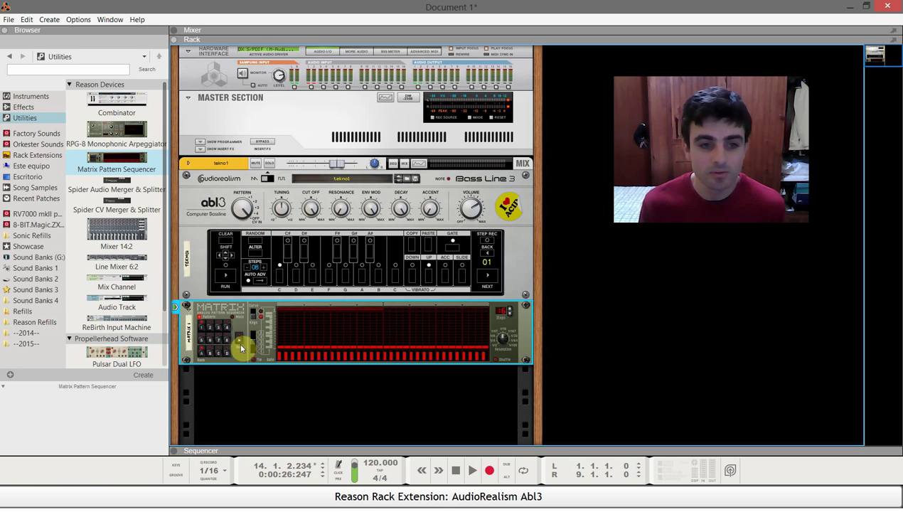
- Draw notes at varied pitches on several early Matrix steps and add tied gates at varied levels
click(288, 329)
click(308, 329)
click(340, 330)
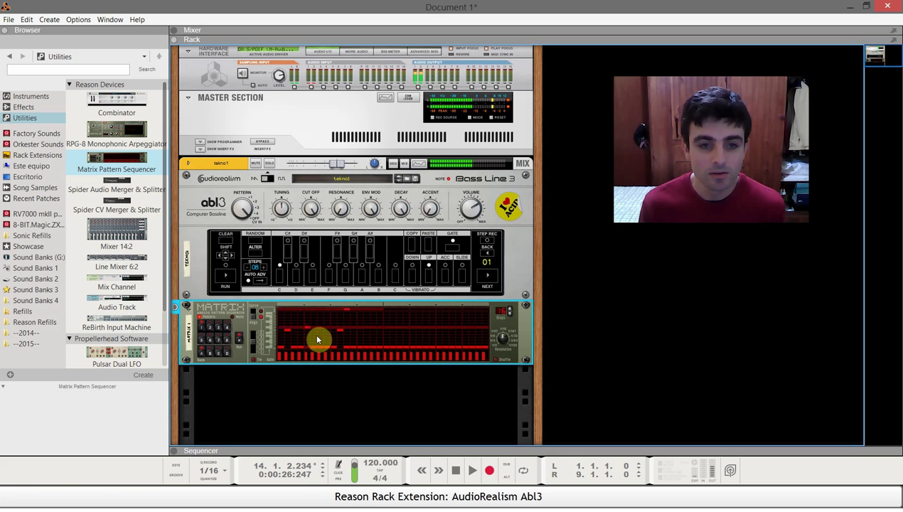
click(361, 334)
click(381, 309)
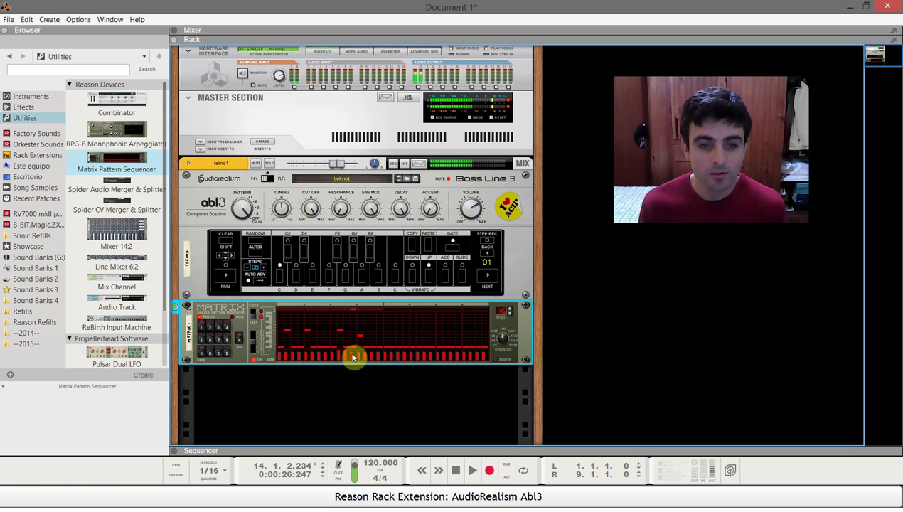
drag(309, 351, 297, 365)
click(301, 359)
- Switch the Matrix to octave 2 and draw a lower note on step 4
click(261, 349)
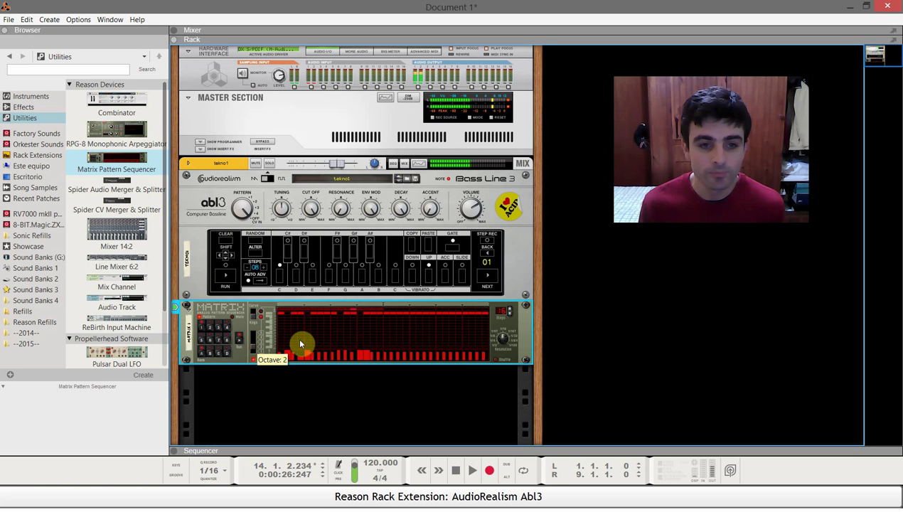
click(254, 347)
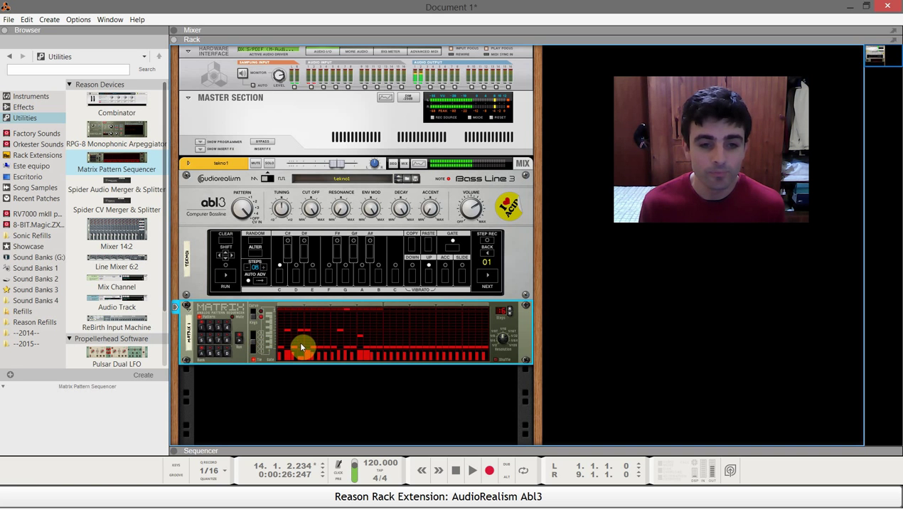
click(258, 346)
click(248, 346)
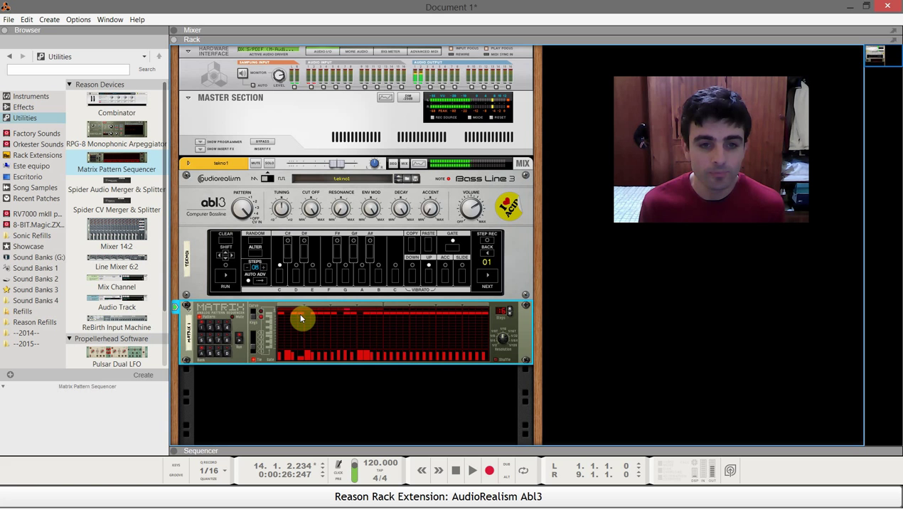
drag(301, 317, 301, 325)
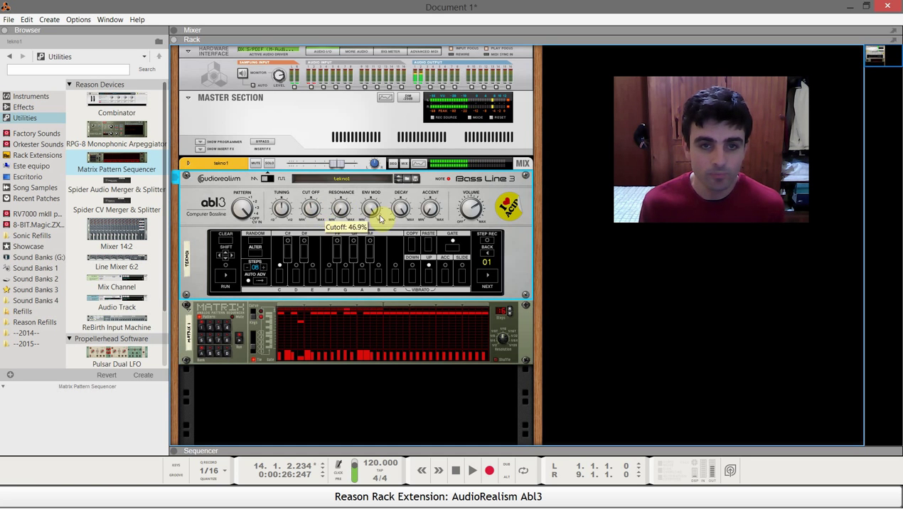
- Tweak the ABL3's Cut Off, Decay and Accent, set Resonance to 50%, and toggle the Matrix run during song playback
drag(441, 214, 427, 200)
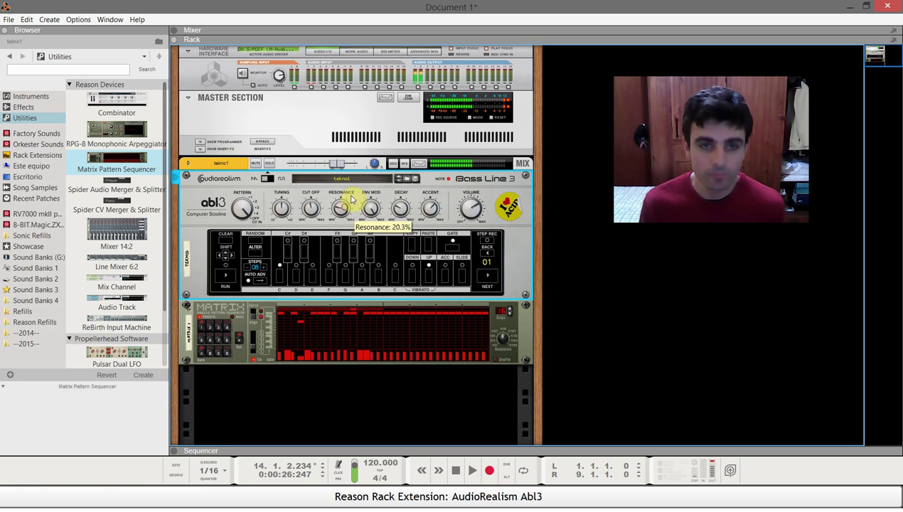
drag(311, 213, 269, 178)
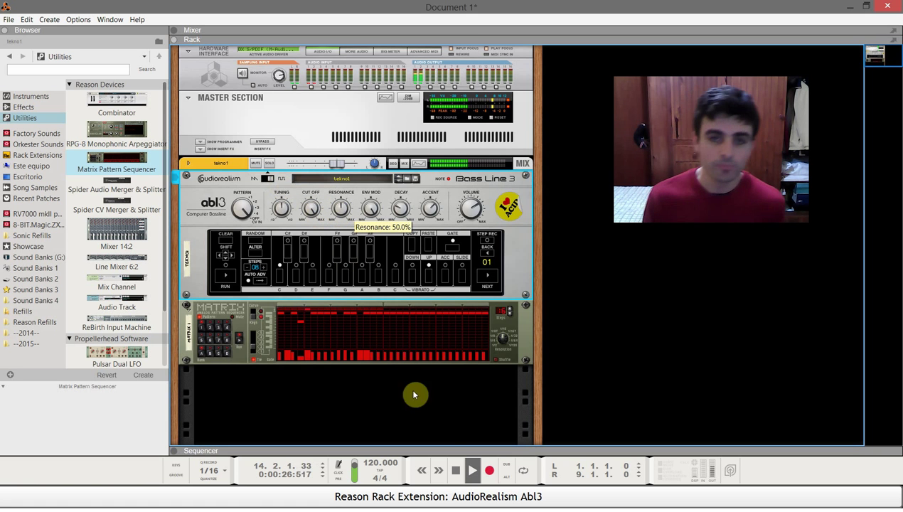
click(238, 351)
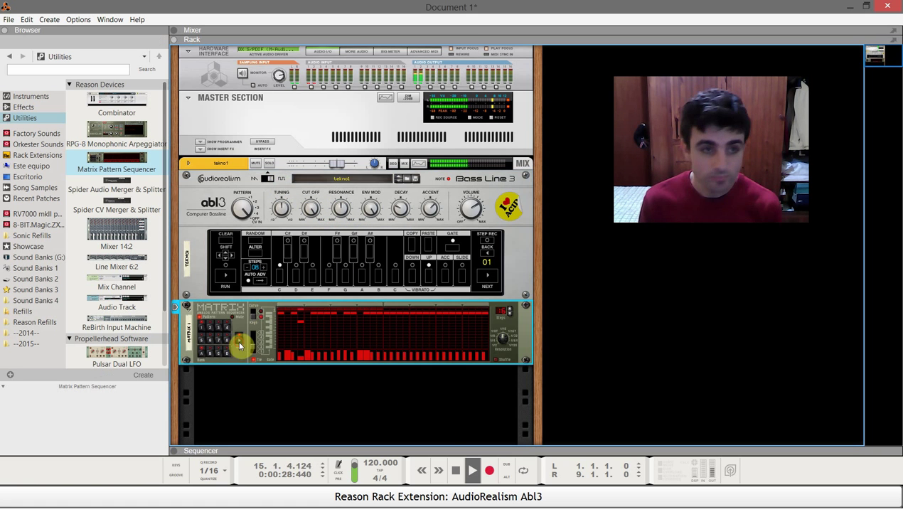